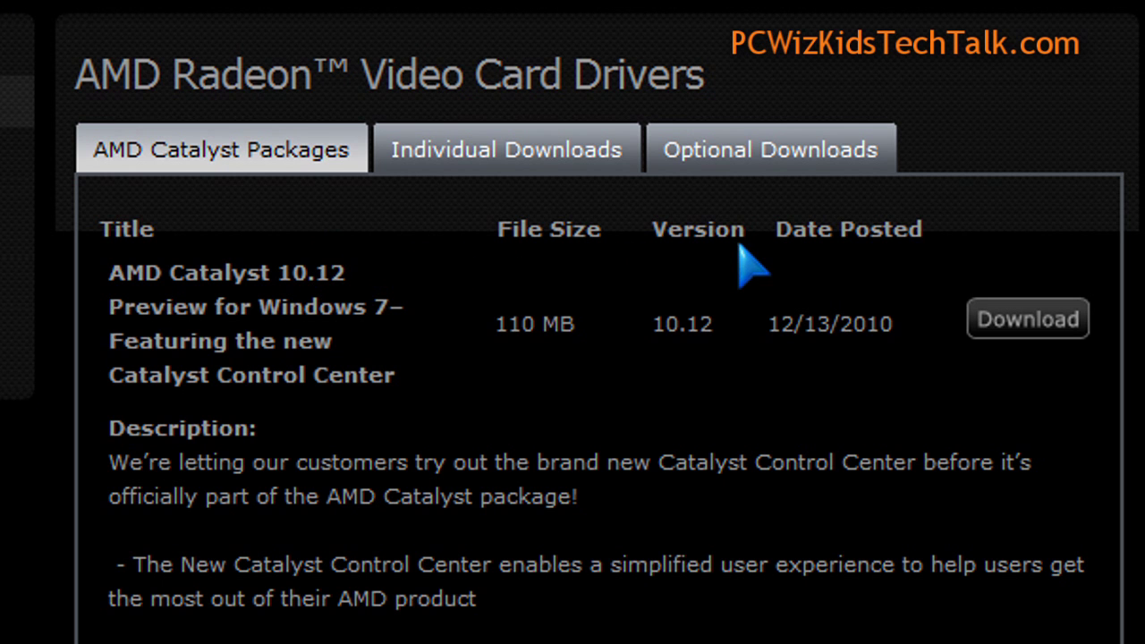
drag(650, 327, 715, 323)
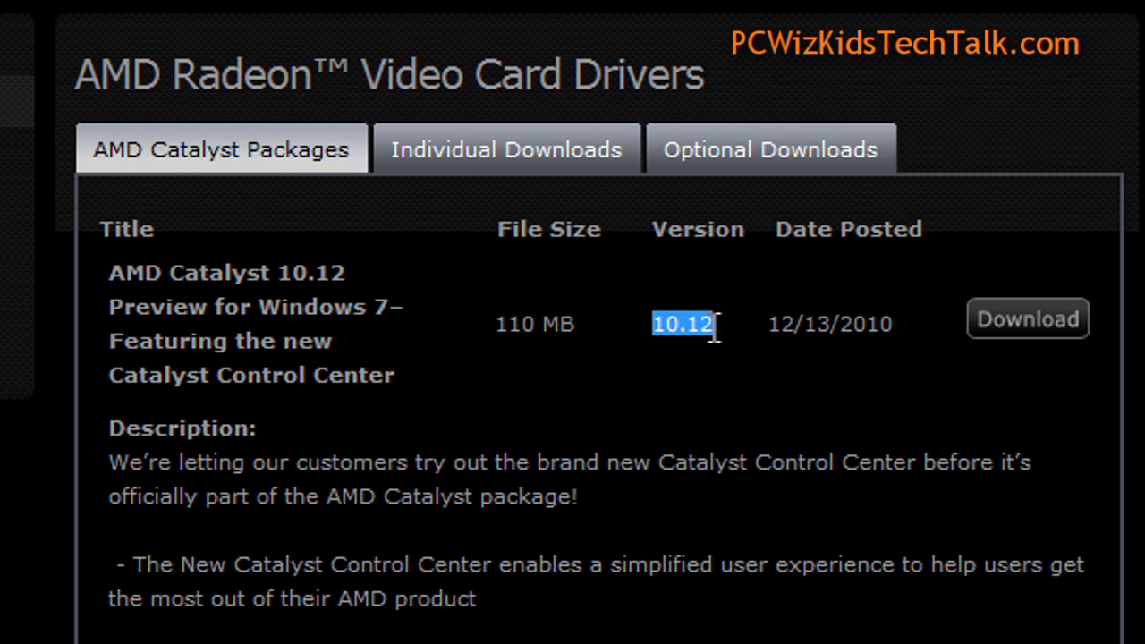
click(712, 340)
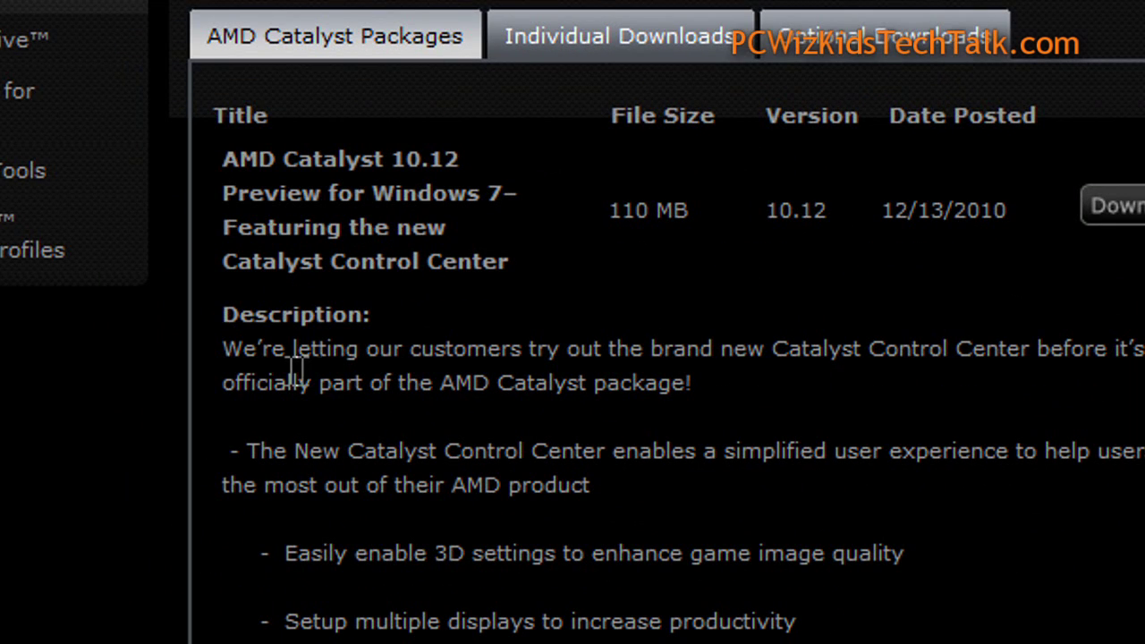
drag(525, 349, 1030, 348)
click(856, 324)
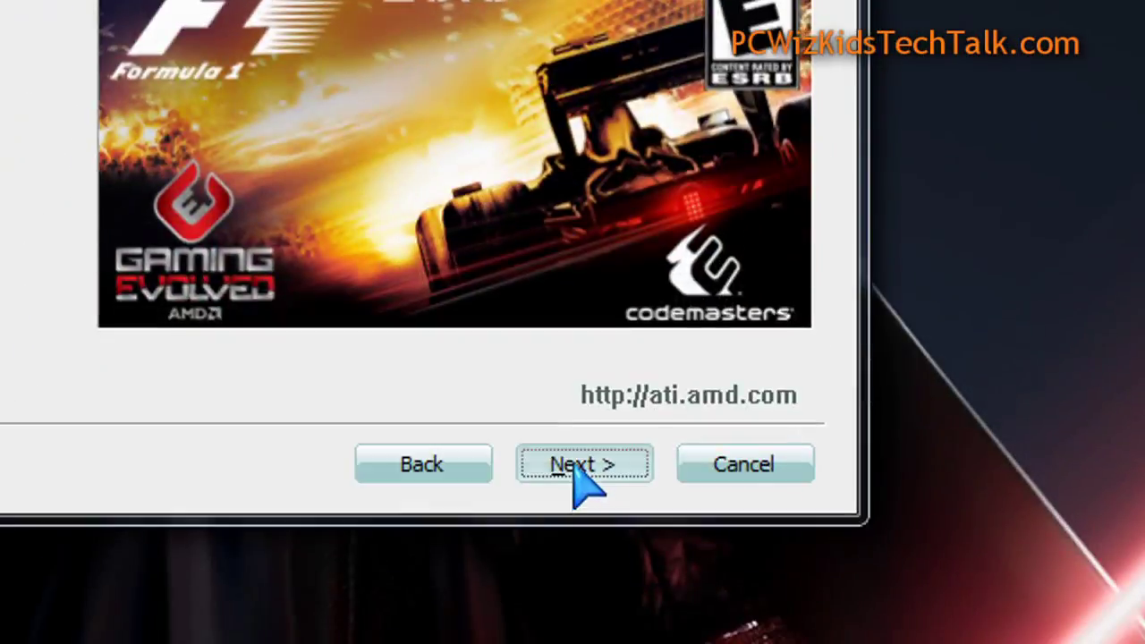
- Install the Catalyst 10.12 driver with Express install after accepting the licence agreement
click(581, 465)
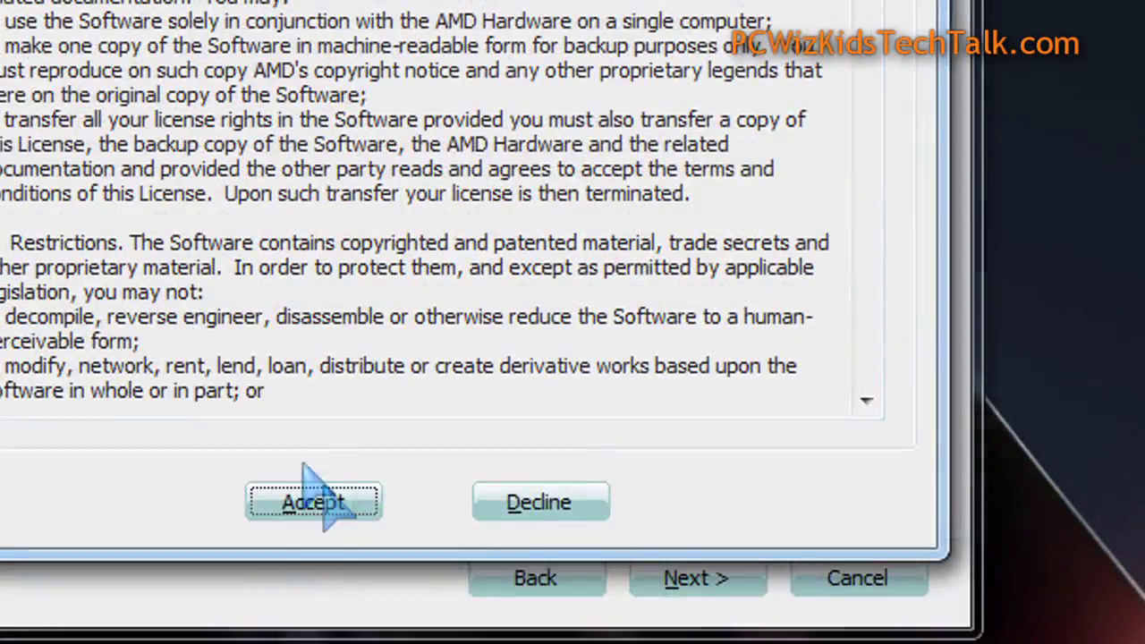
click(345, 474)
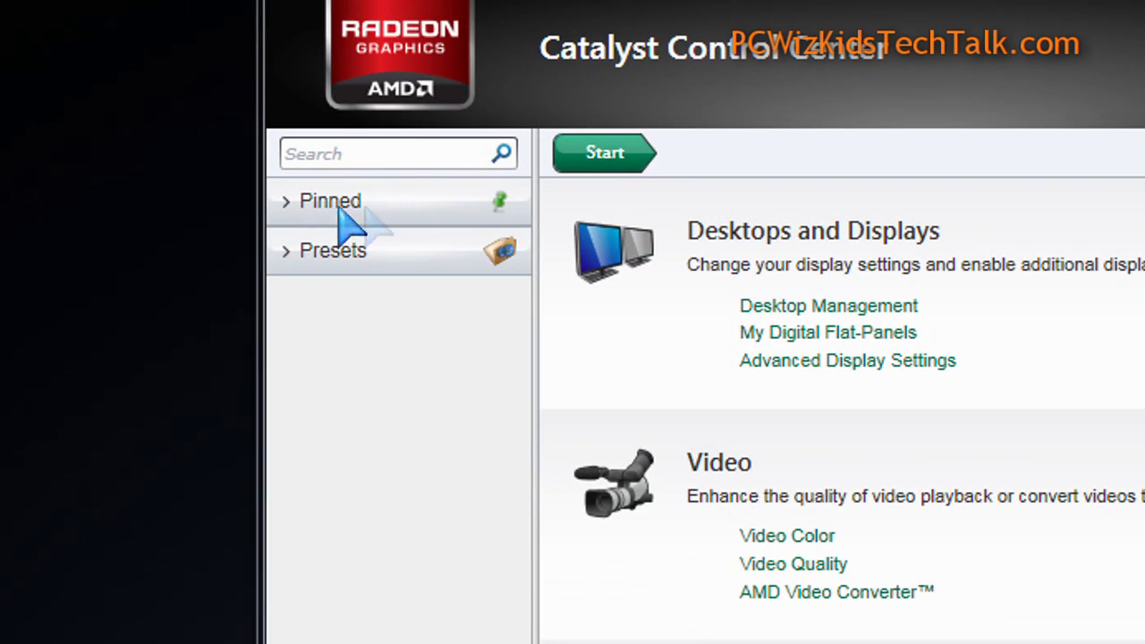
- Expand and collapse Presets, then view the Creating and Arranging Desktops page under Desktops and Displays
click(351, 254)
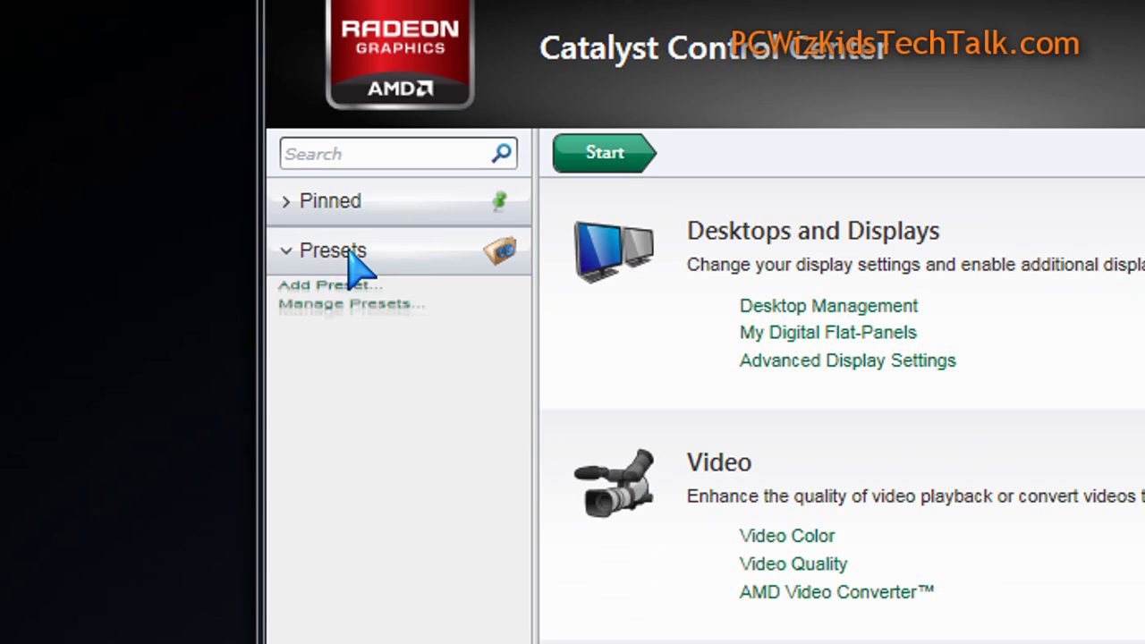
click(369, 253)
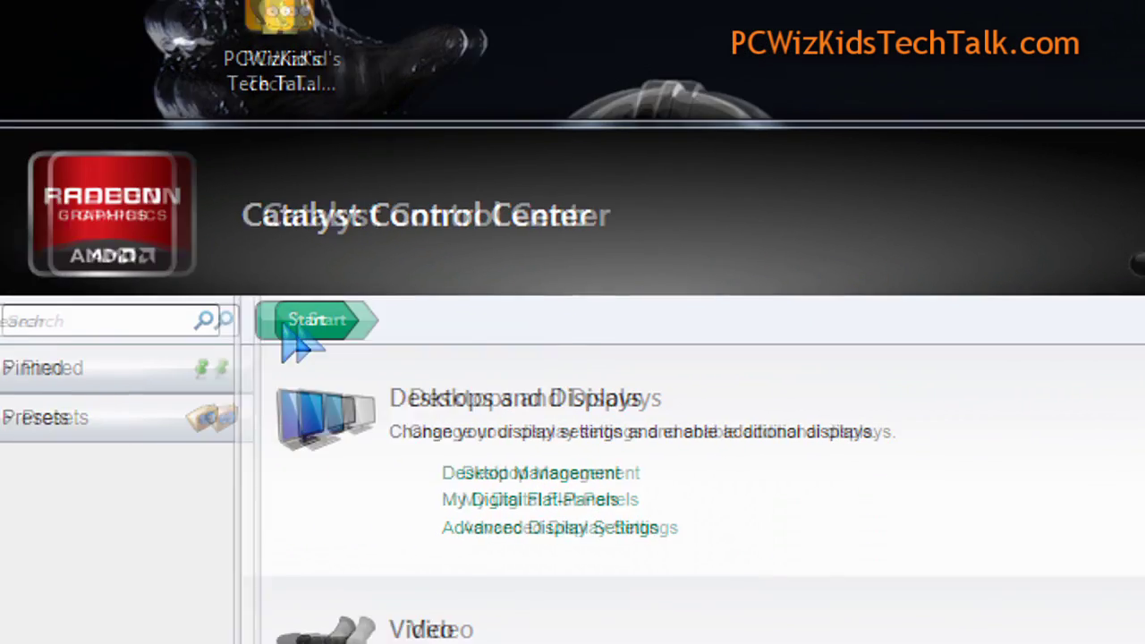
click(554, 437)
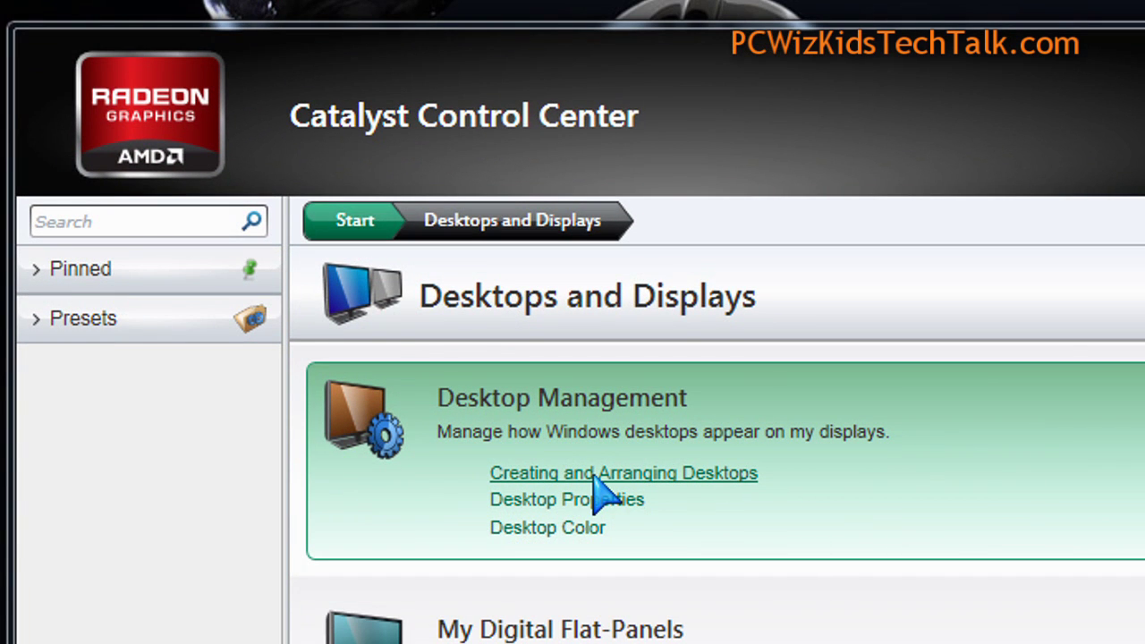
click(597, 473)
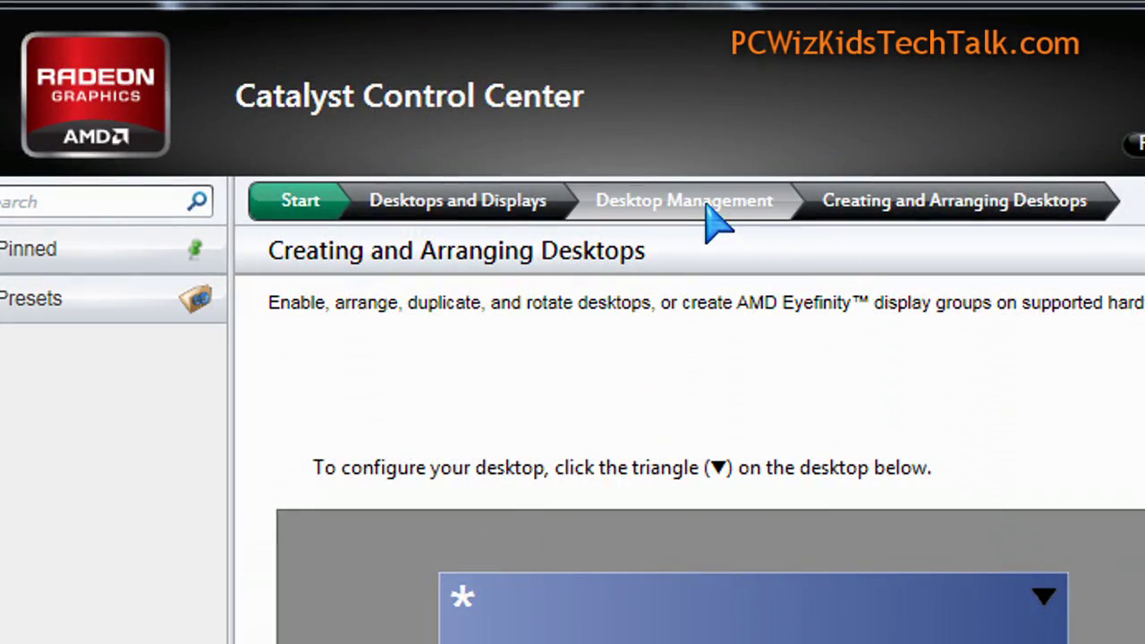
click(812, 85)
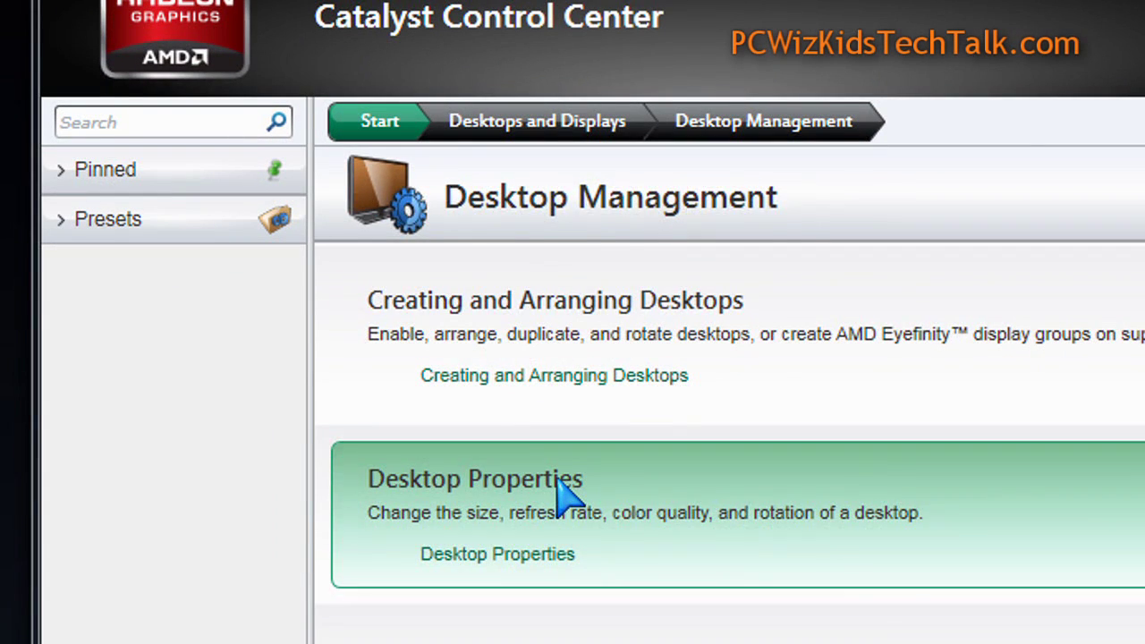
- View the Desktop Properties and Desktop Color pages, returning to the Desktops and Displays overview
click(542, 505)
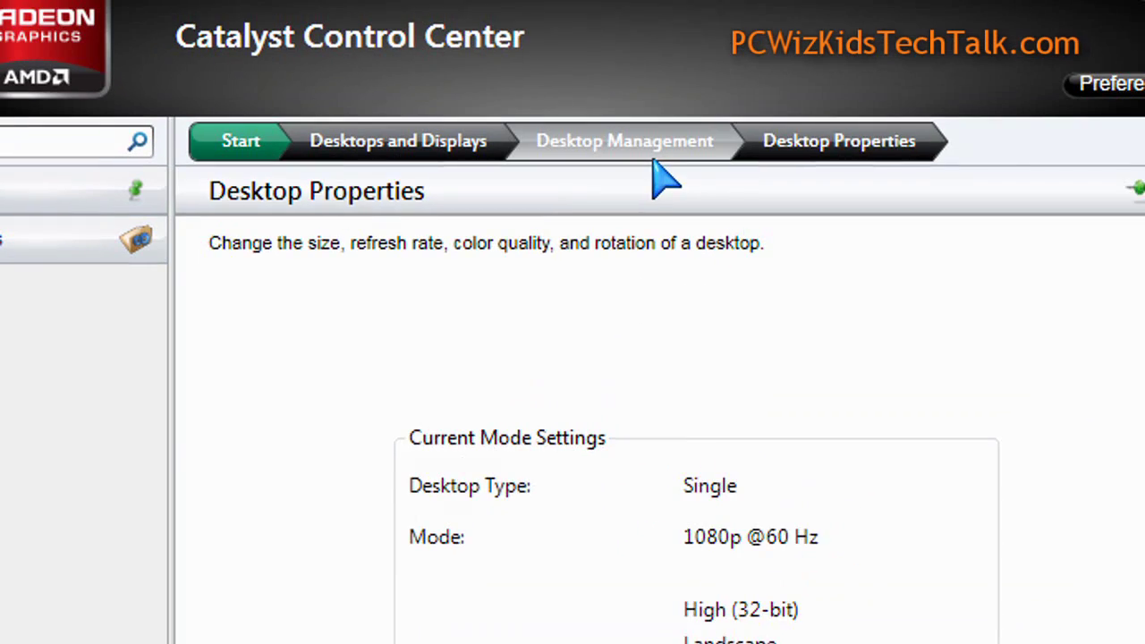
click(732, 79)
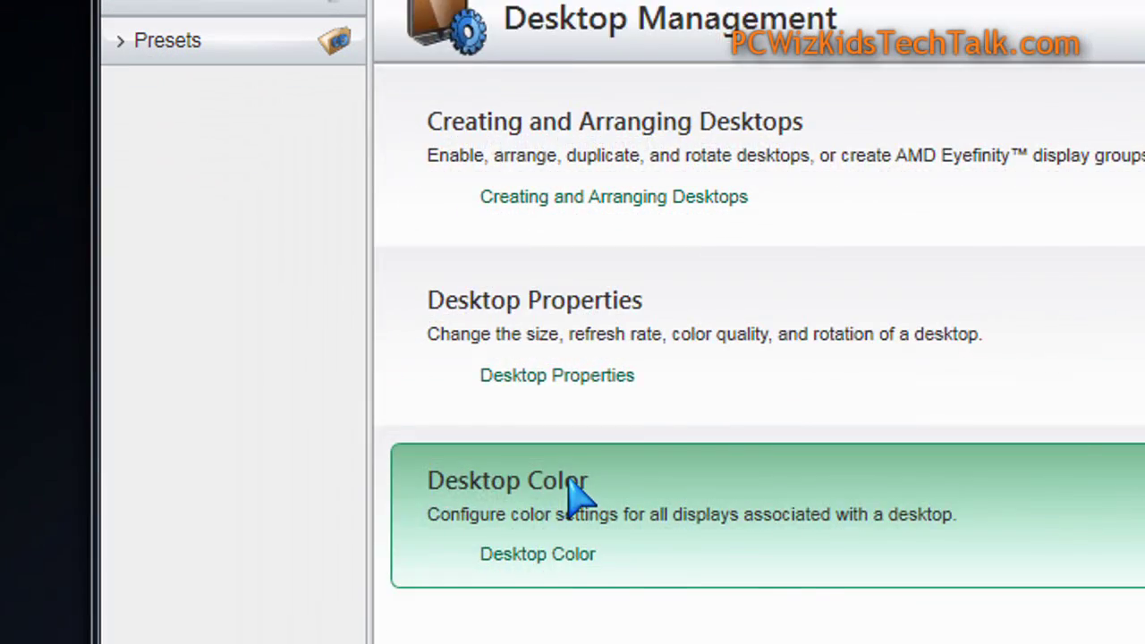
click(511, 501)
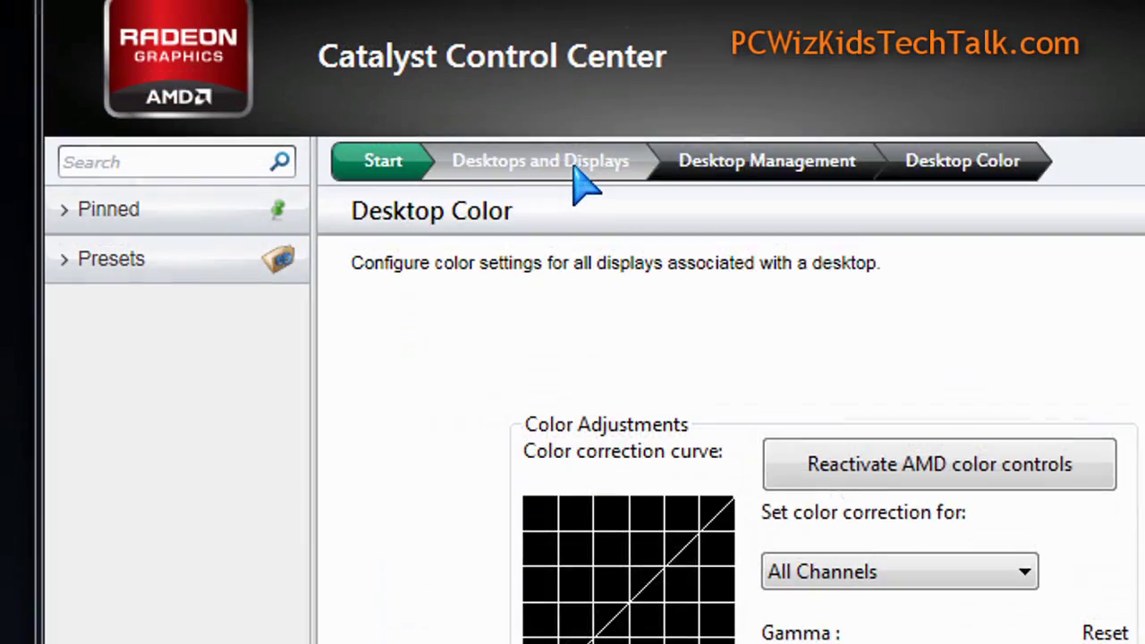
click(577, 171)
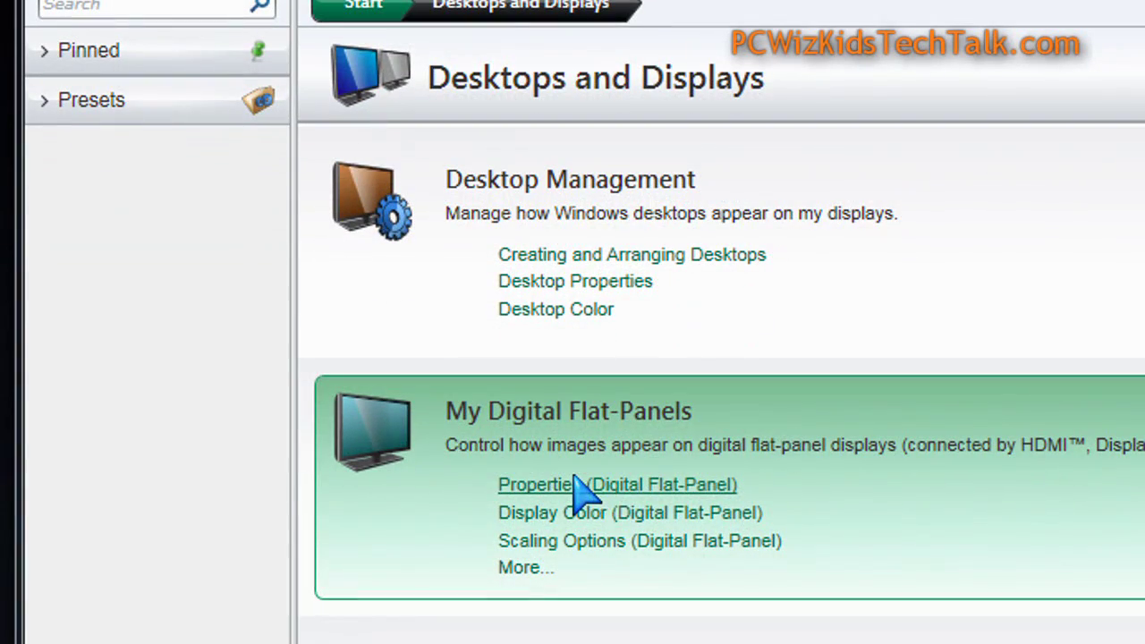
- View the My Digital Flat-Panels page, then Video > Video Quality > Other Video Settings
click(569, 413)
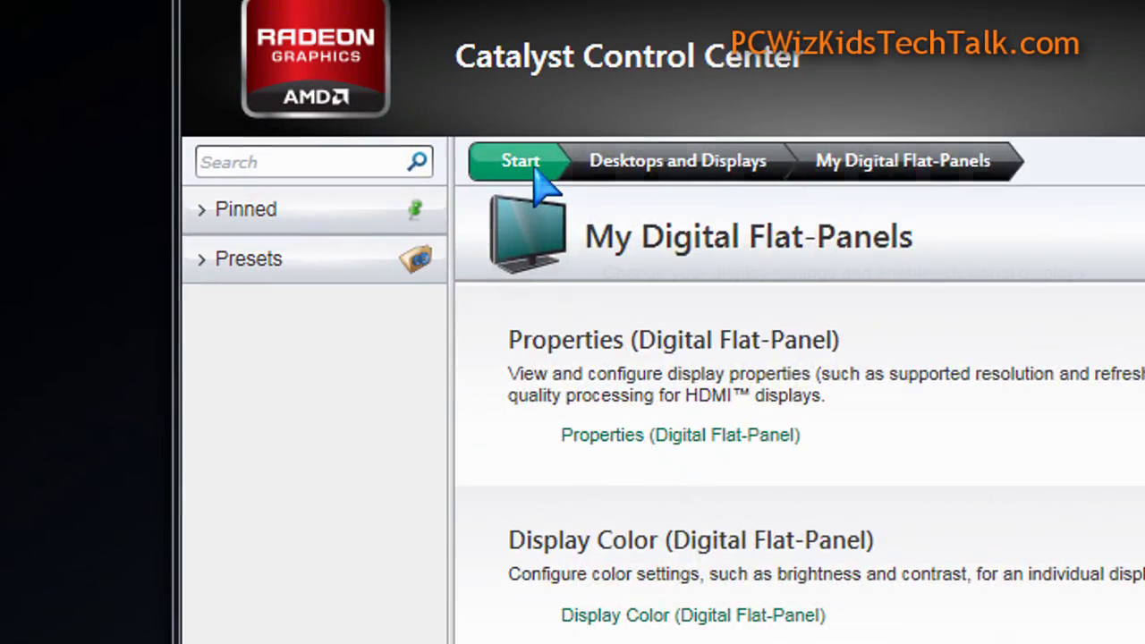
click(384, 5)
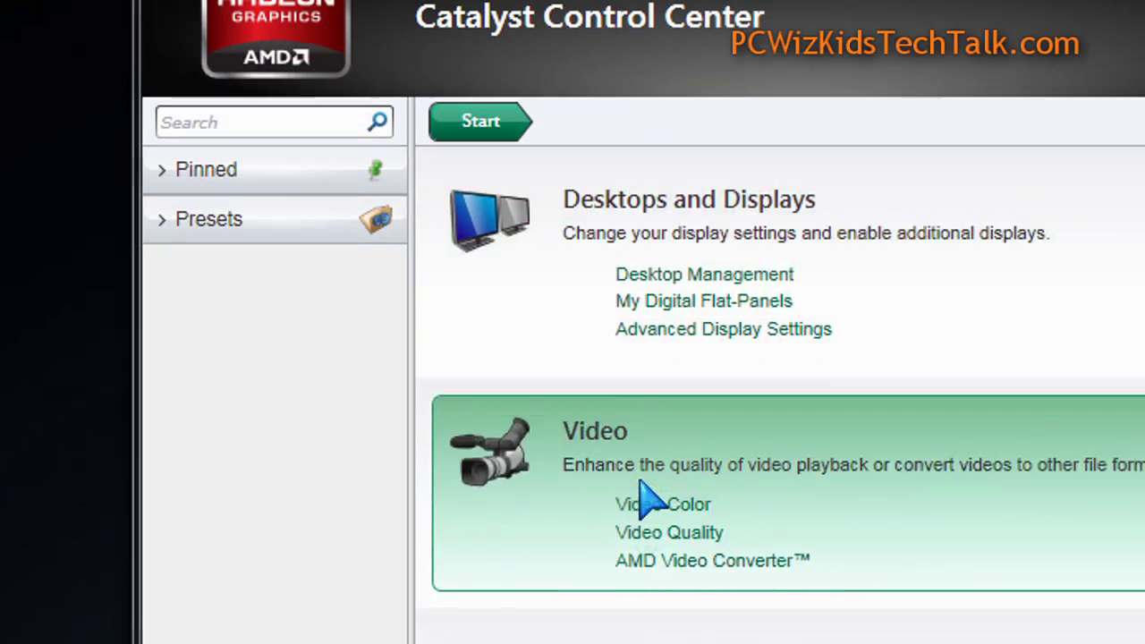
click(642, 492)
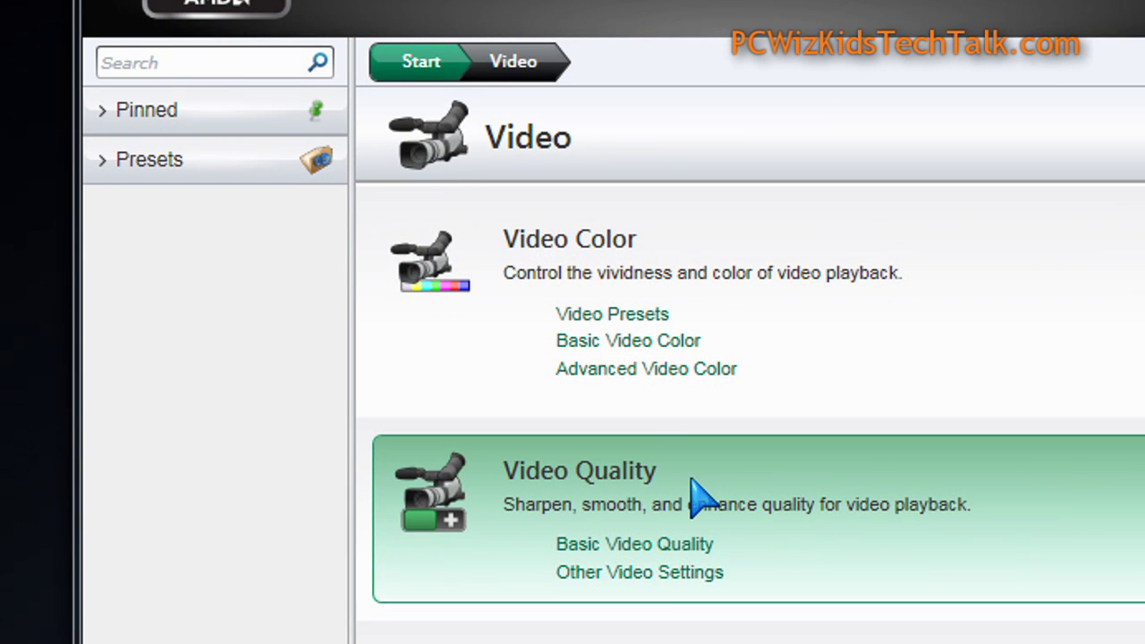
click(702, 495)
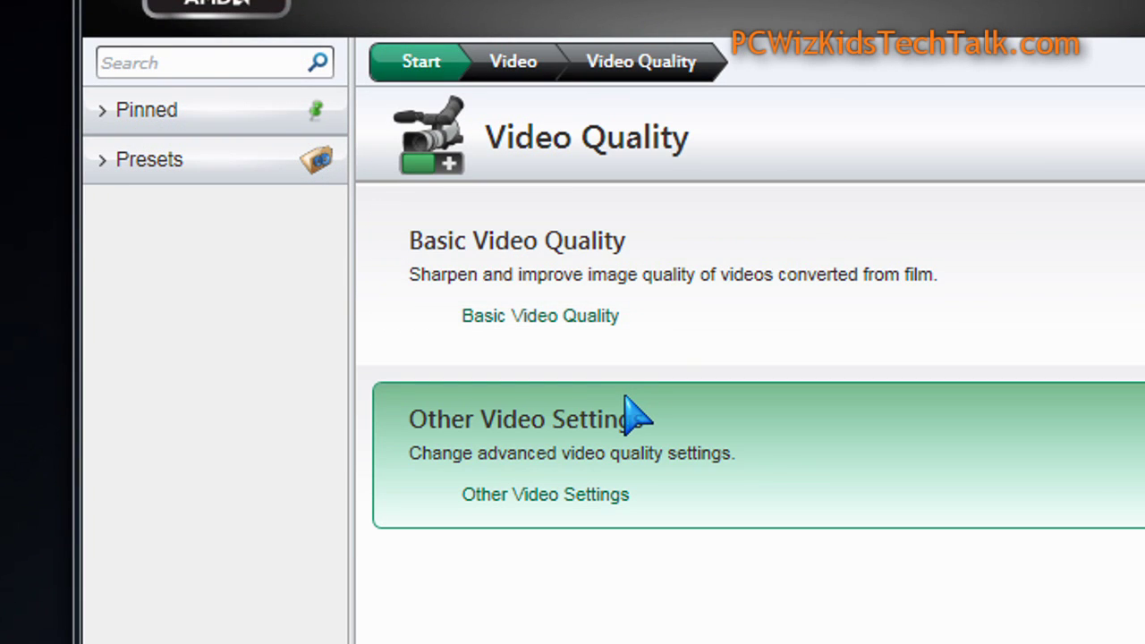
click(636, 414)
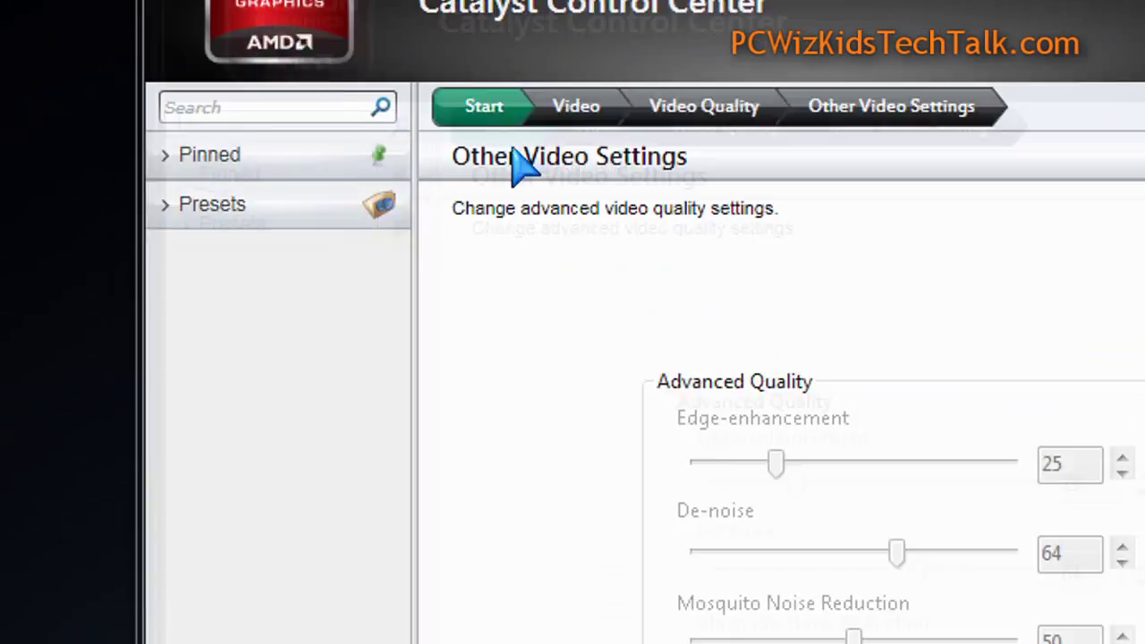
click(553, 168)
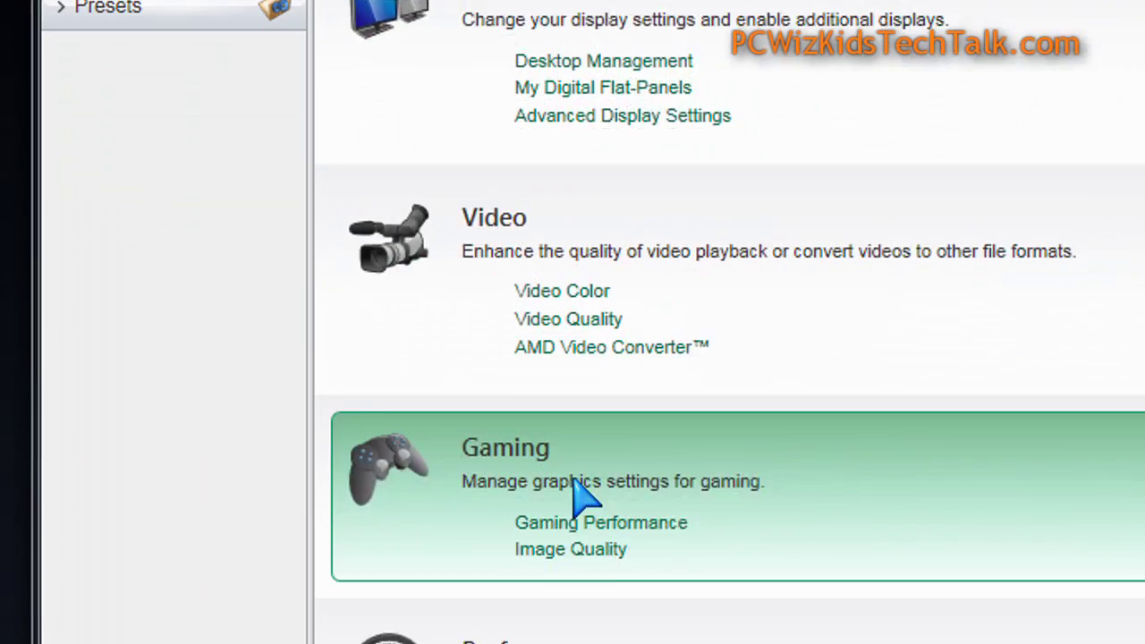
- View the Gaming section's Standard 3D Settings and Mipmapping pages
click(577, 491)
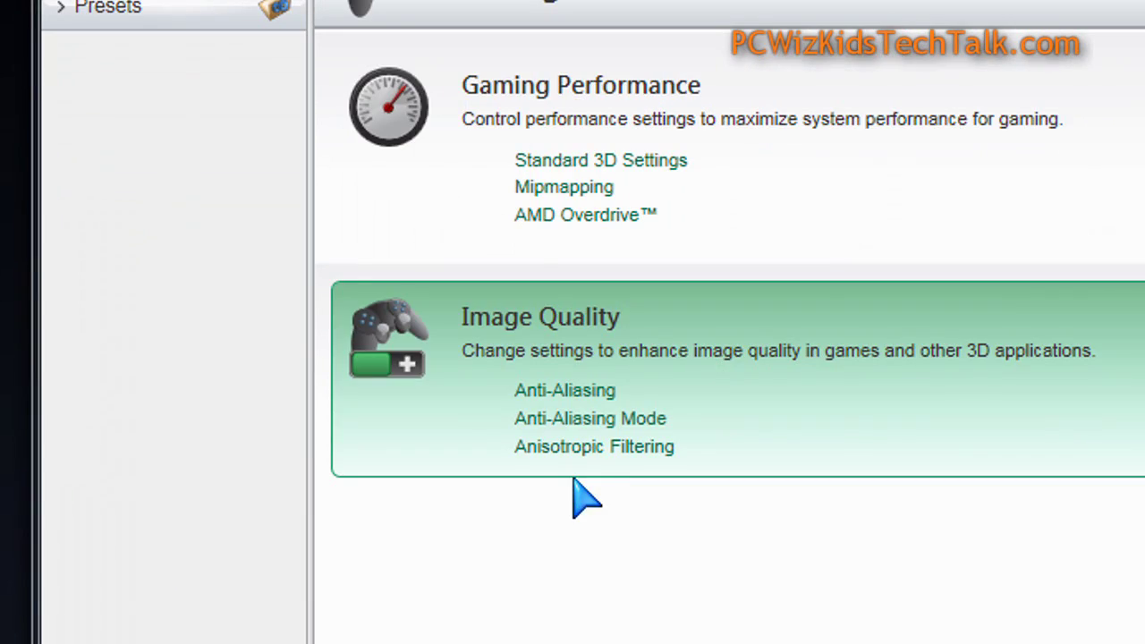
click(623, 161)
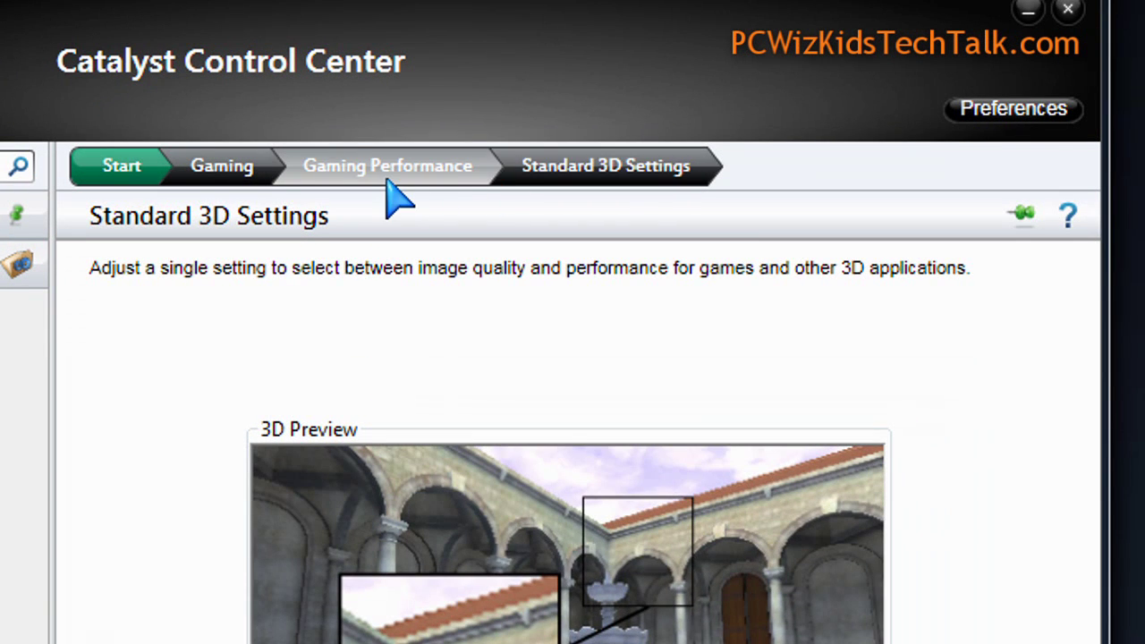
click(391, 178)
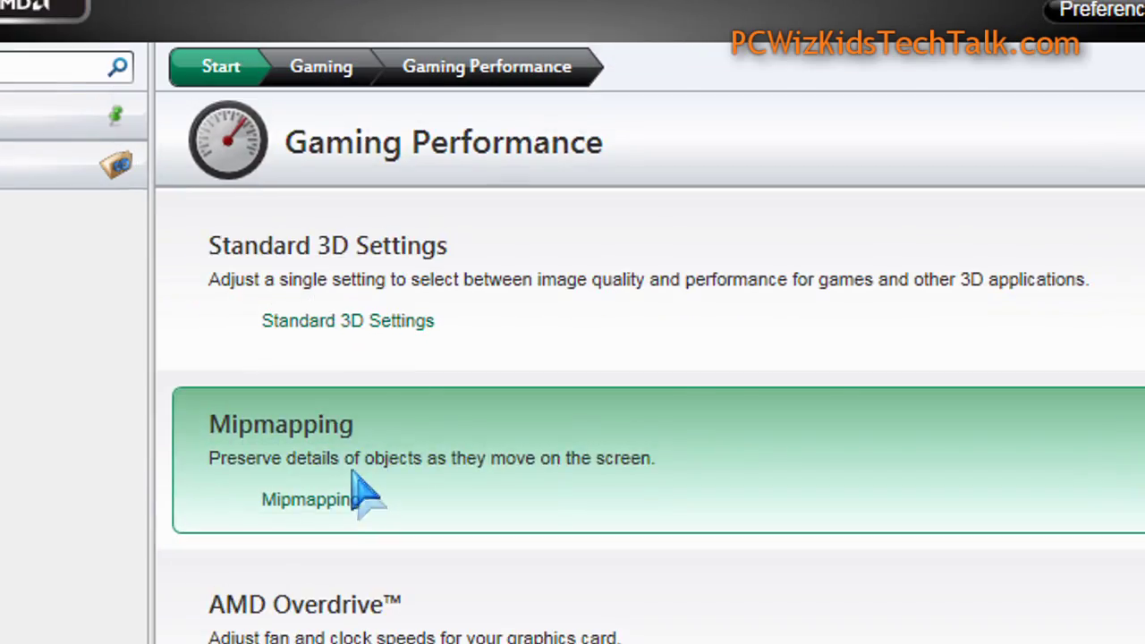
click(212, 598)
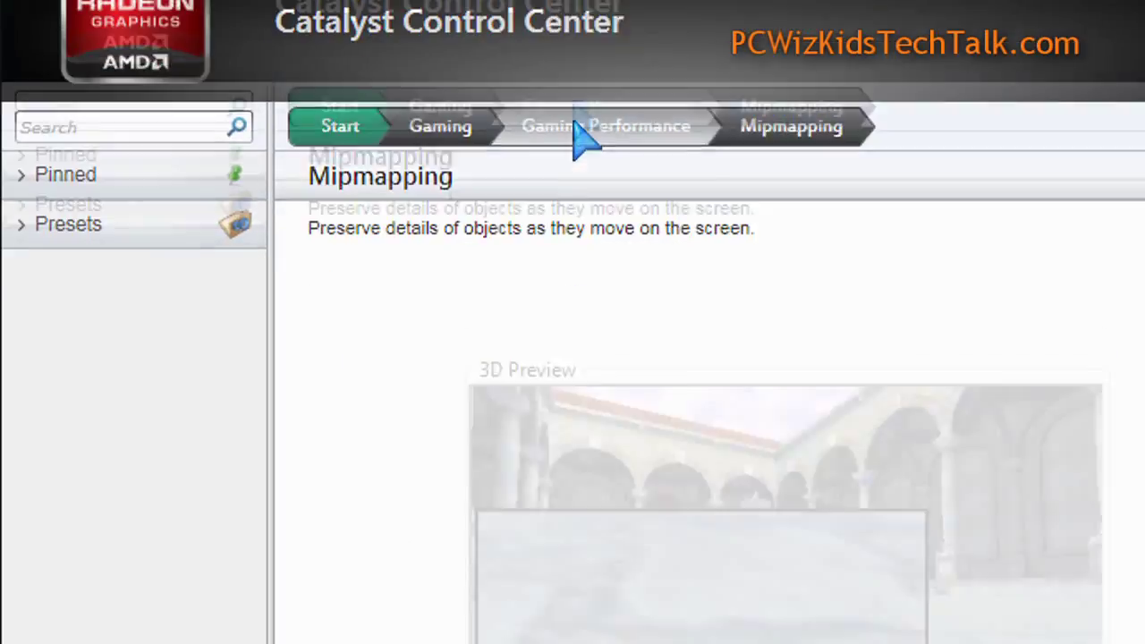
click(581, 134)
- View the AMD Overdrive clock settings, then return to the Gaming page
click(588, 503)
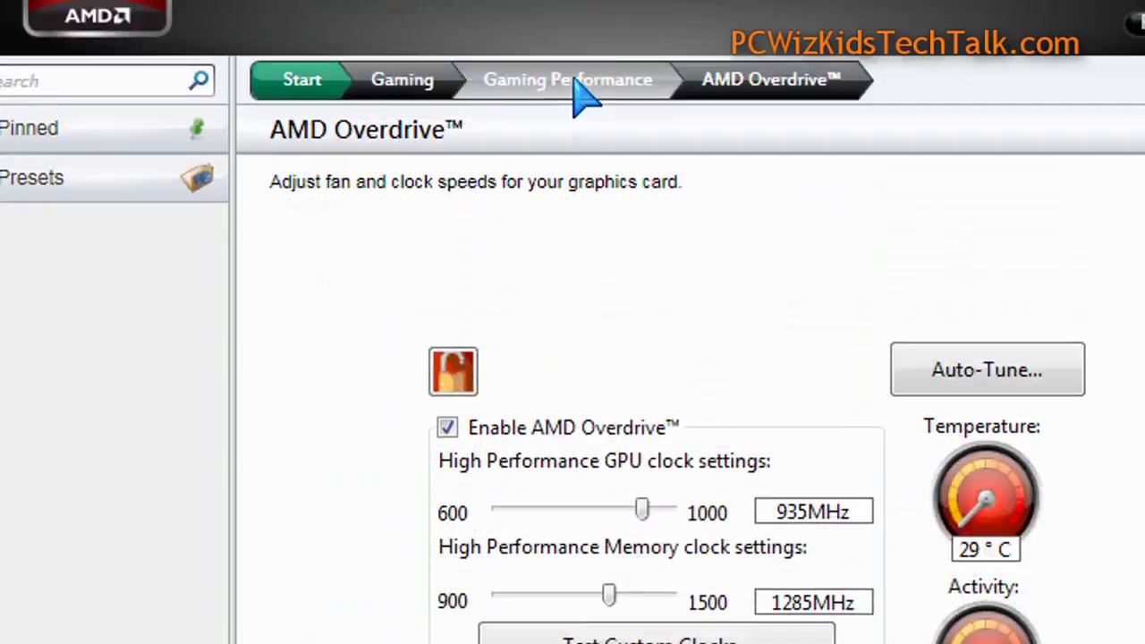
click(577, 85)
click(427, 166)
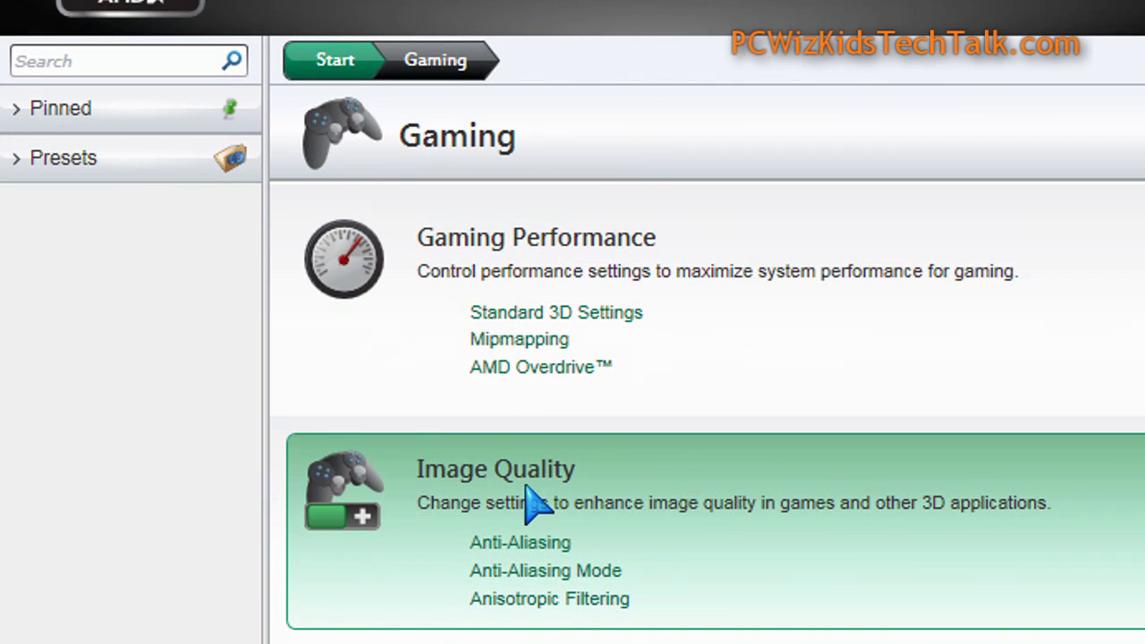
click(534, 505)
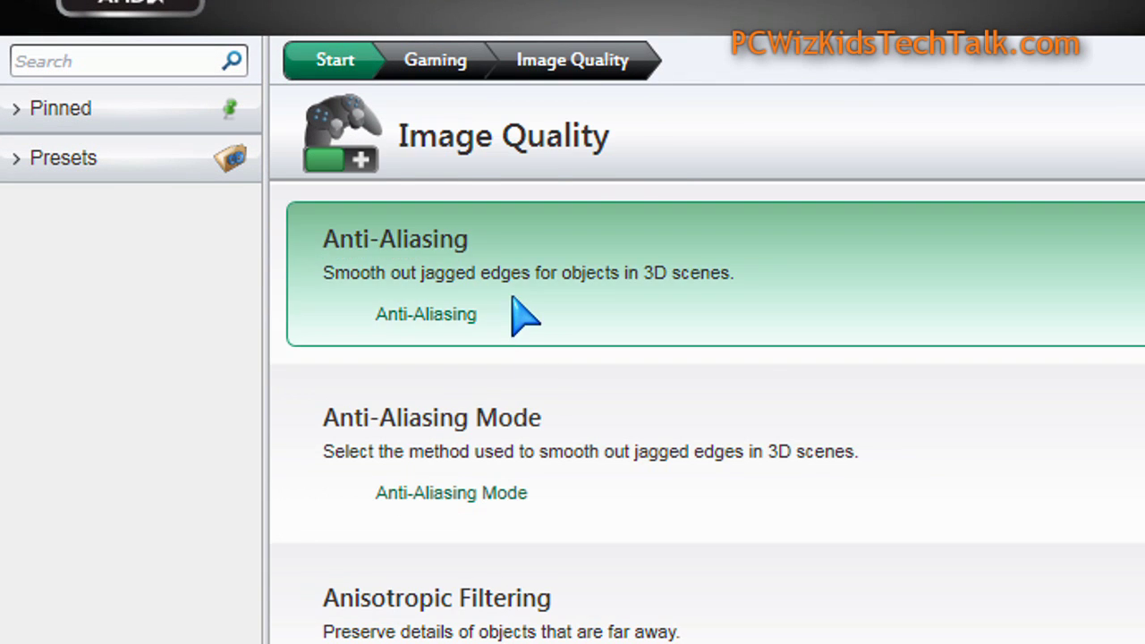
click(518, 313)
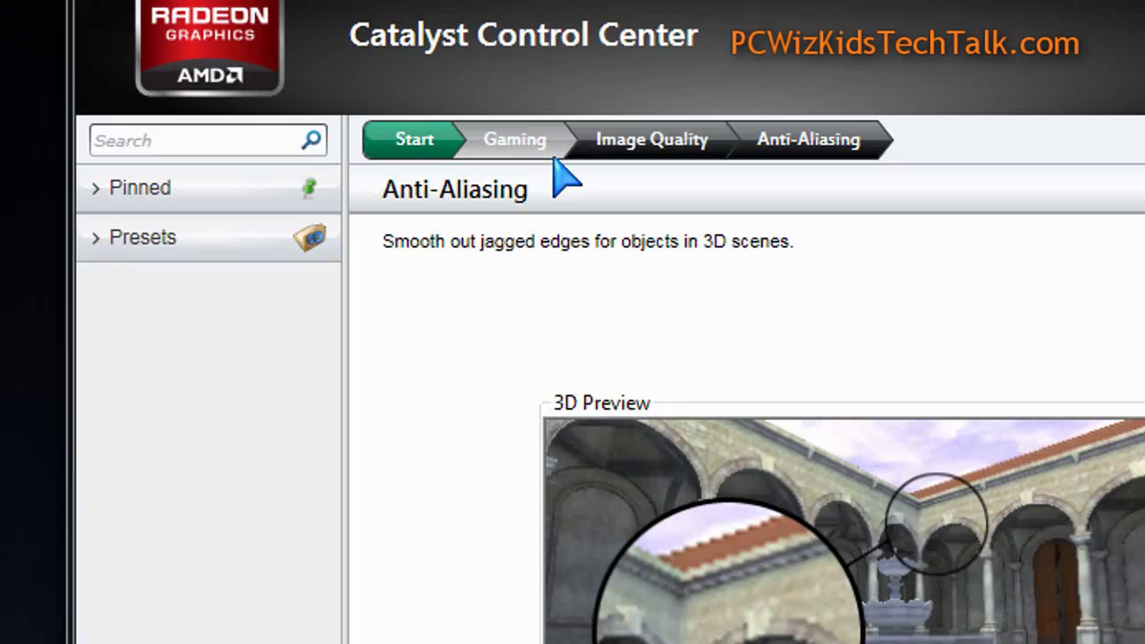
click(528, 74)
click(495, 451)
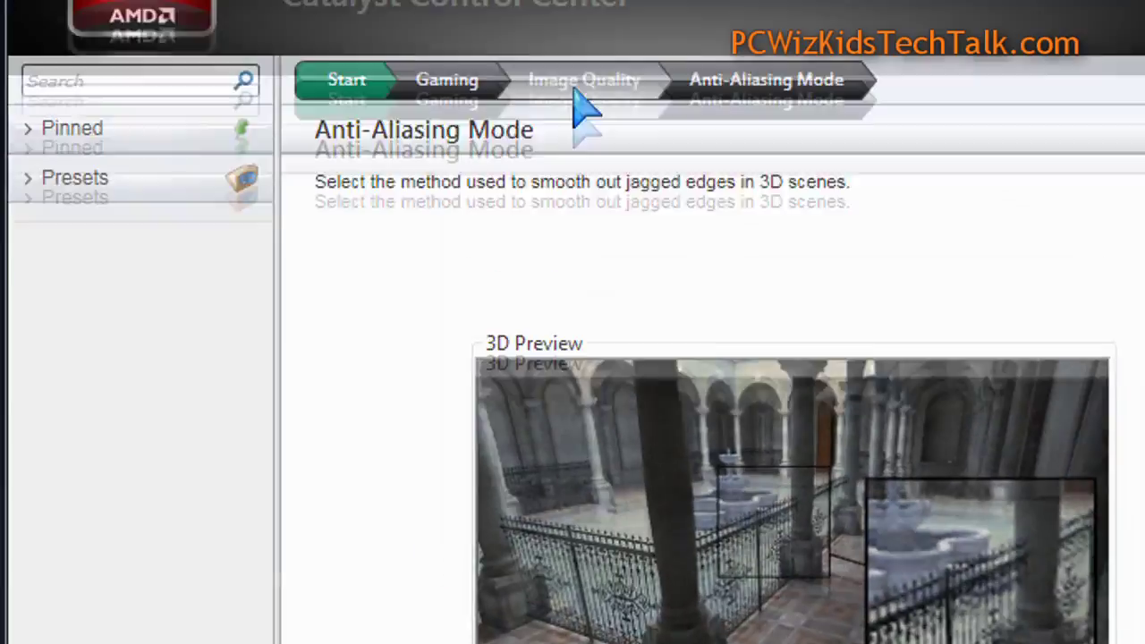
click(578, 92)
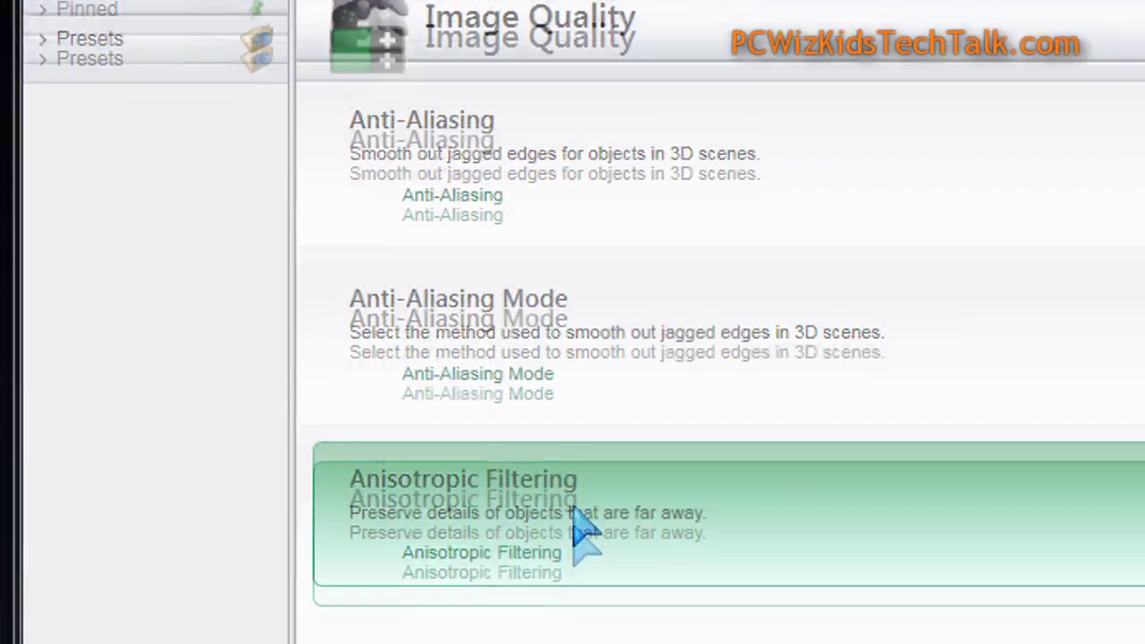
click(581, 527)
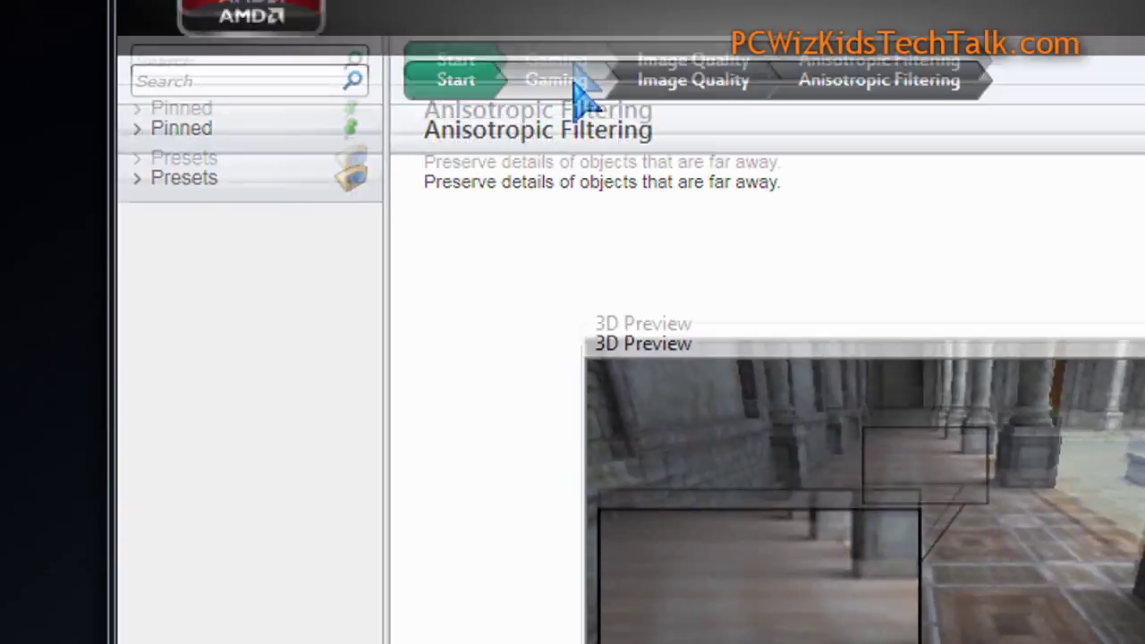
click(578, 89)
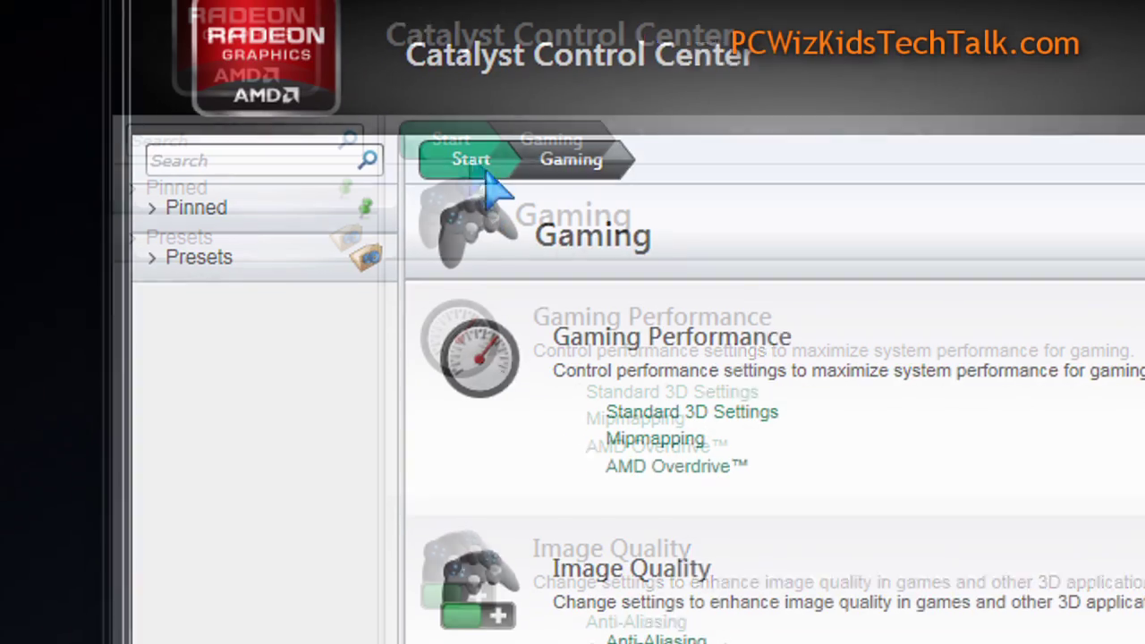
- View Performance > Clock Controls > AMD Overdrive fan and clock speeds, then return Start
click(487, 174)
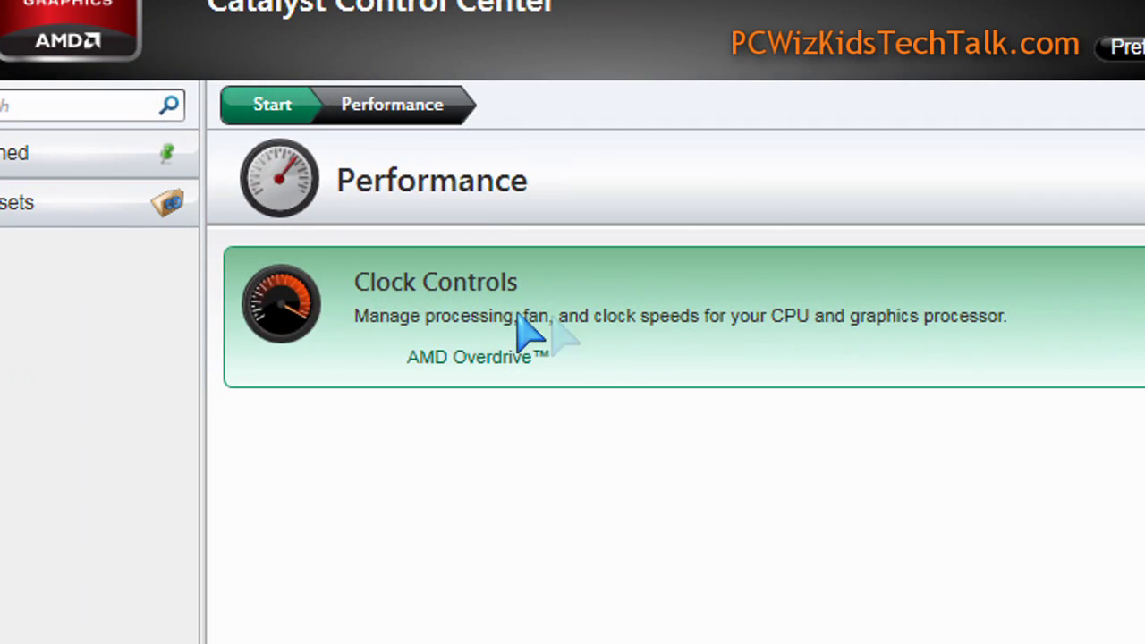
click(684, 209)
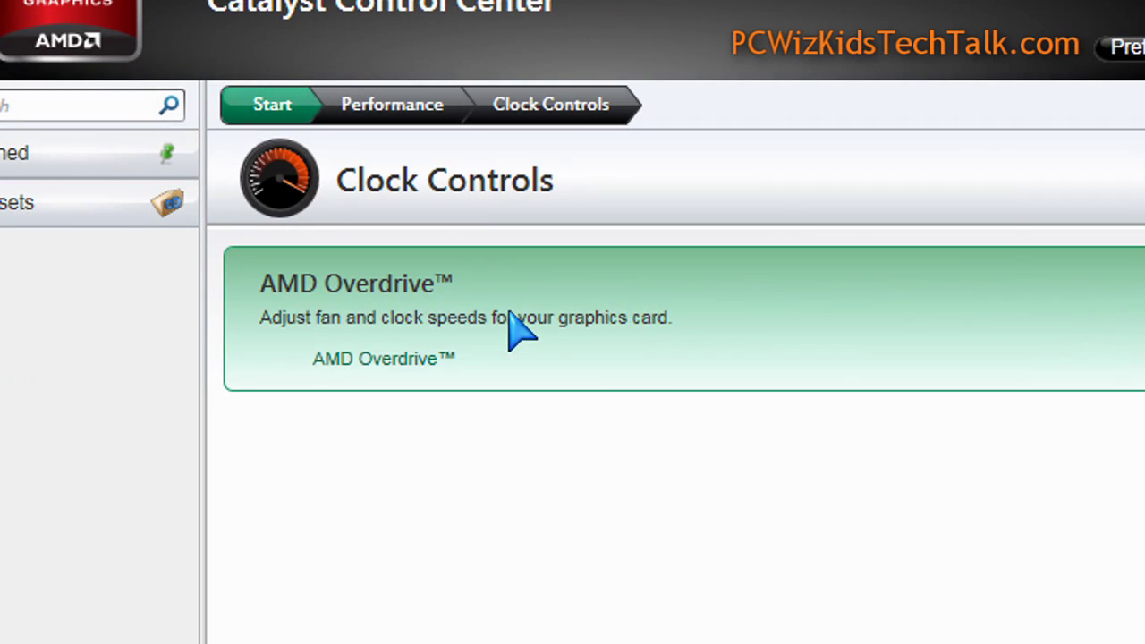
click(398, 313)
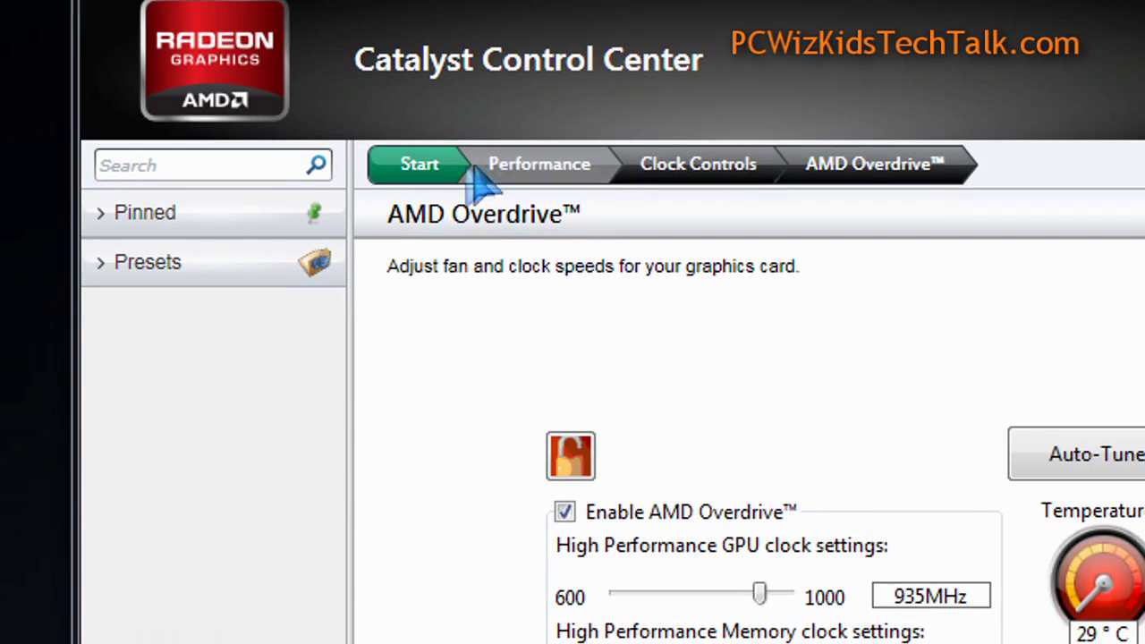
click(491, 170)
click(422, 171)
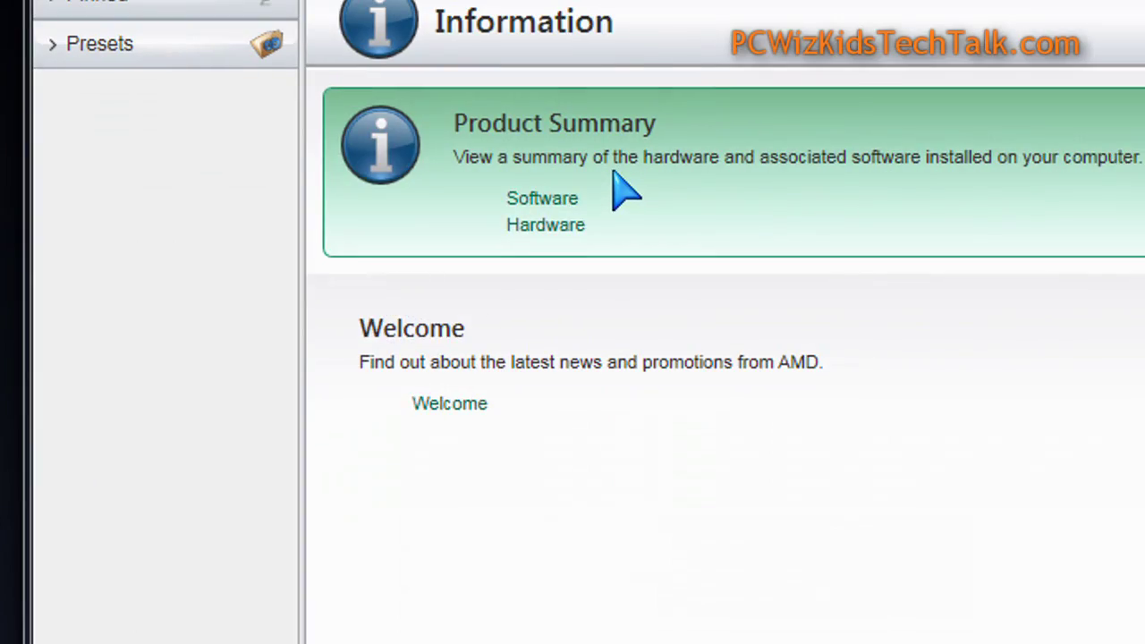
click(617, 189)
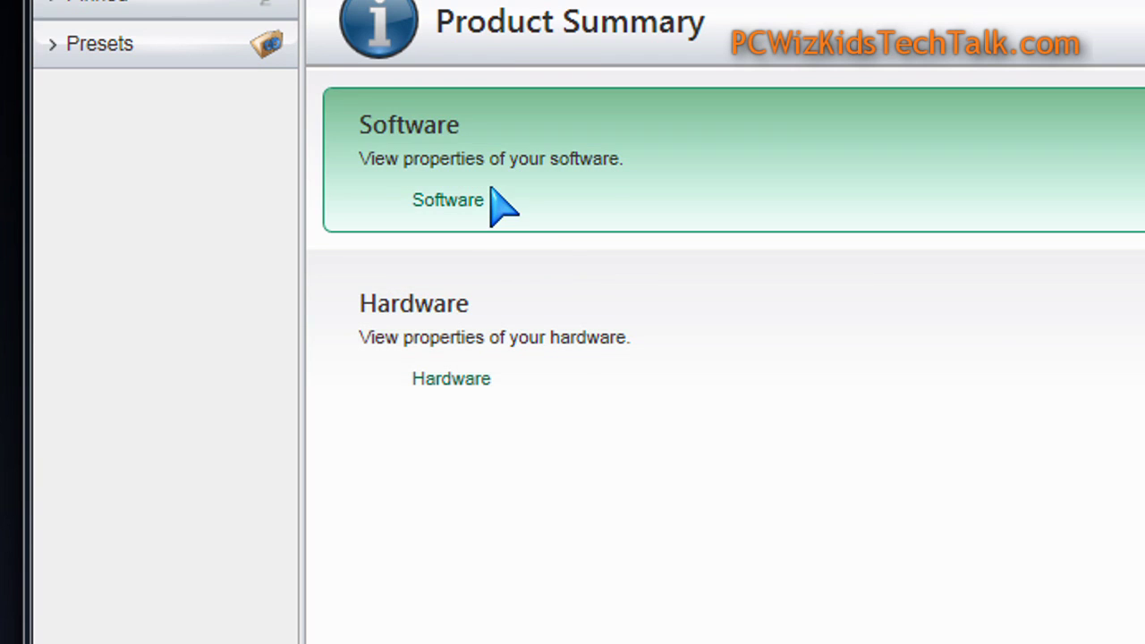
click(491, 188)
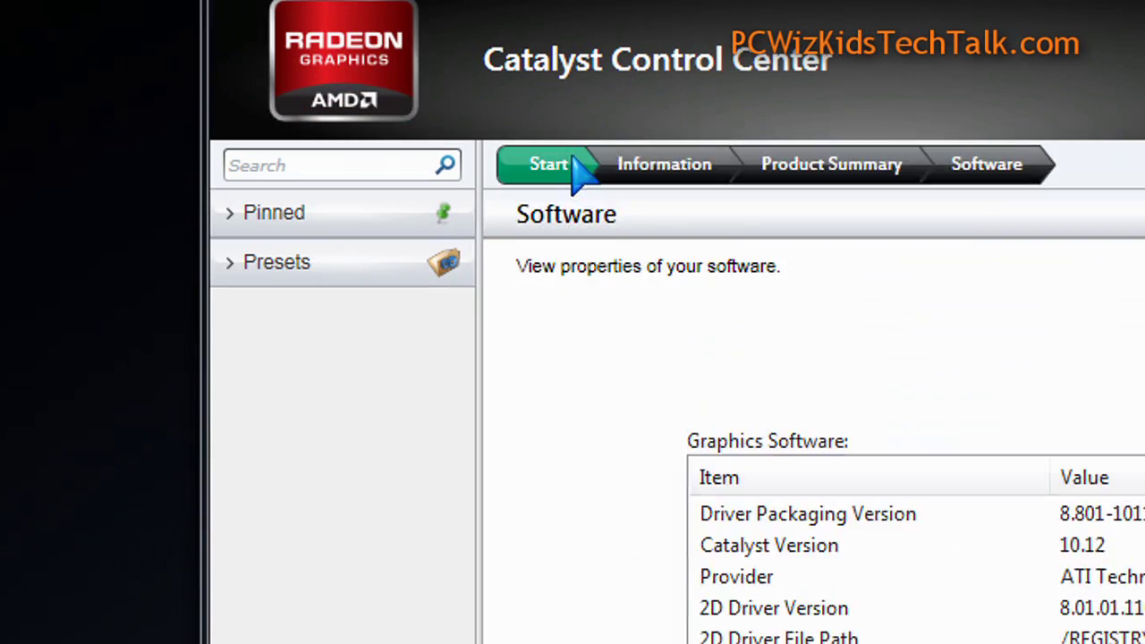
click(572, 172)
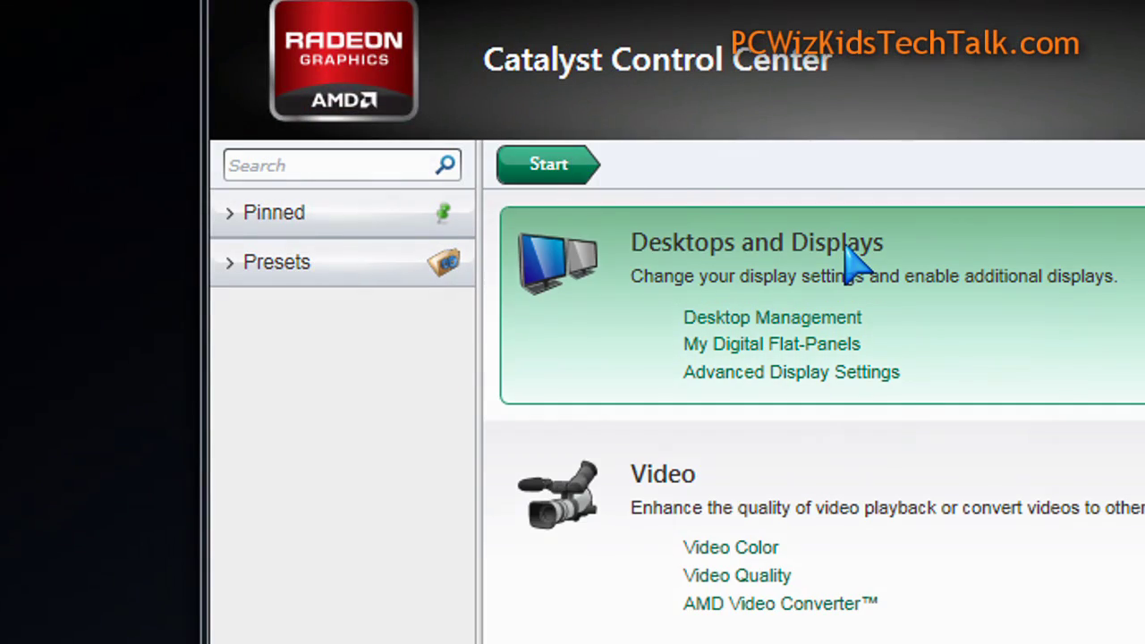